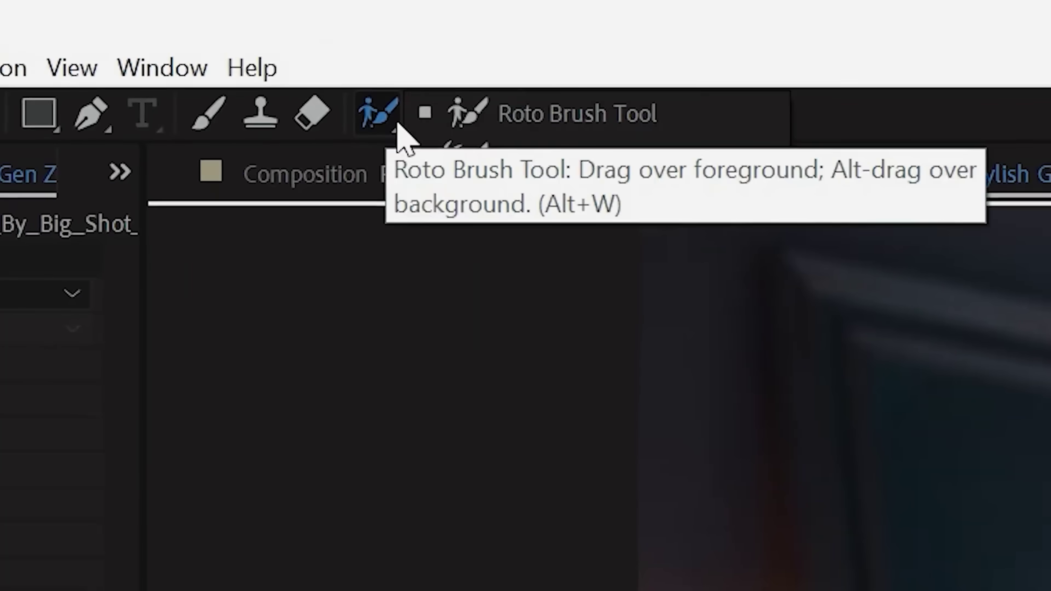
Paint Refine Edge strokes along the curly hair edges in the Layer panel.
left_click(396, 124)
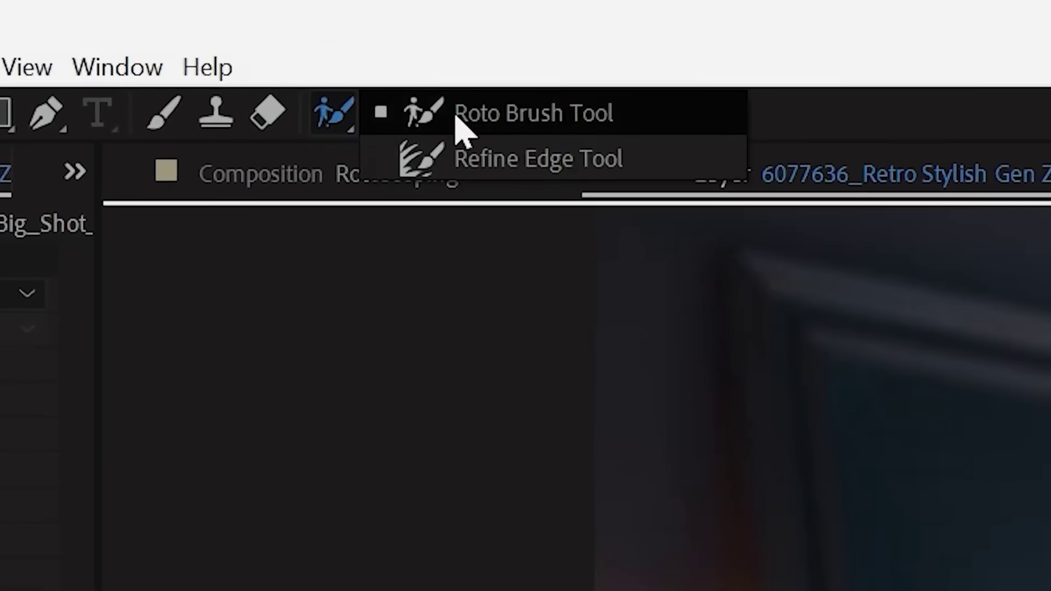
left_click(597, 170)
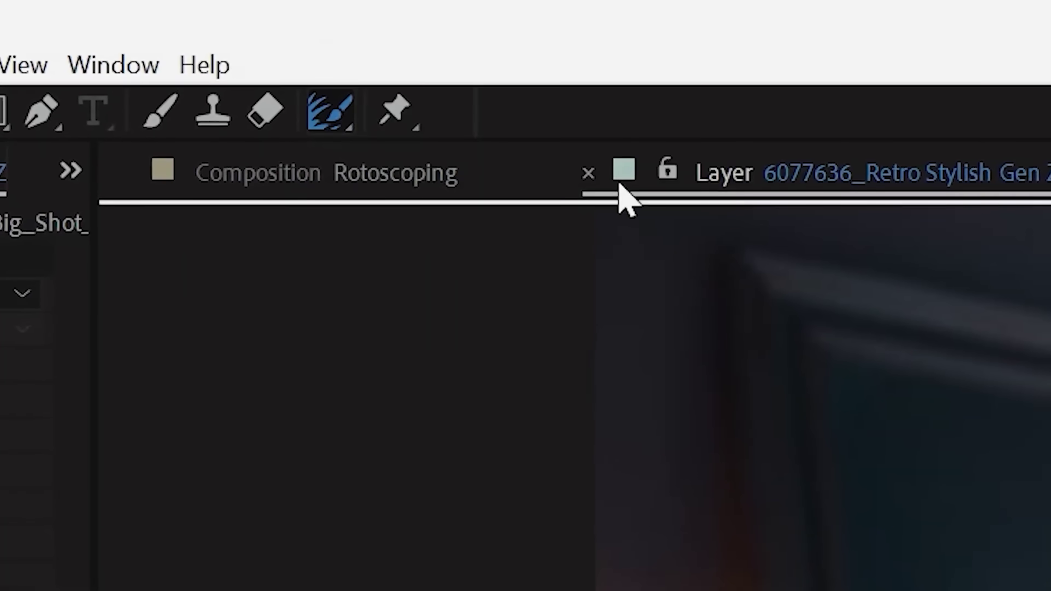
mouse_move(418, 390)
left_mouse_down()
mouse_move(298, 183)
mouse_move(688, 104)
left_mouse_up()
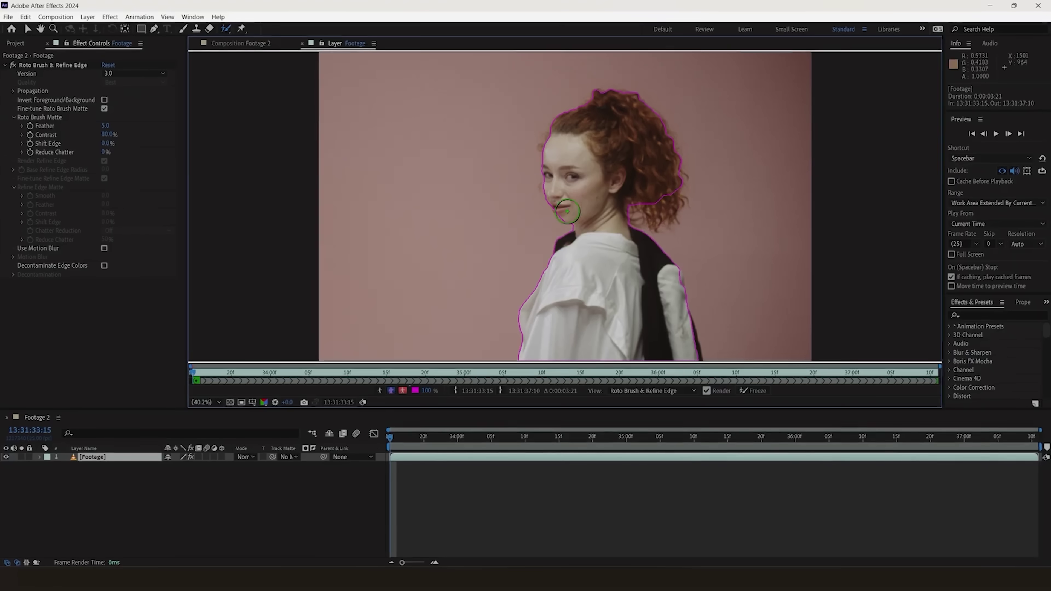
mouse_move(505, 182)
left_mouse_down()
mouse_move(662, 215)
mouse_move(676, 172)
left_mouse_up()
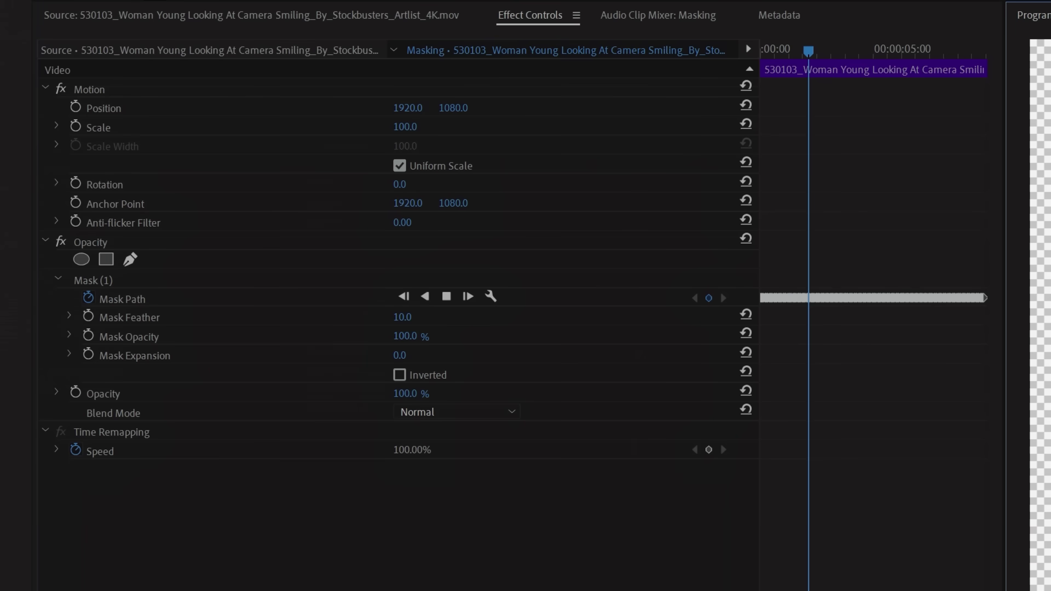
Add a mask to the clip's Opacity in Premiere Pro and track it forward.
right_click(374, 286)
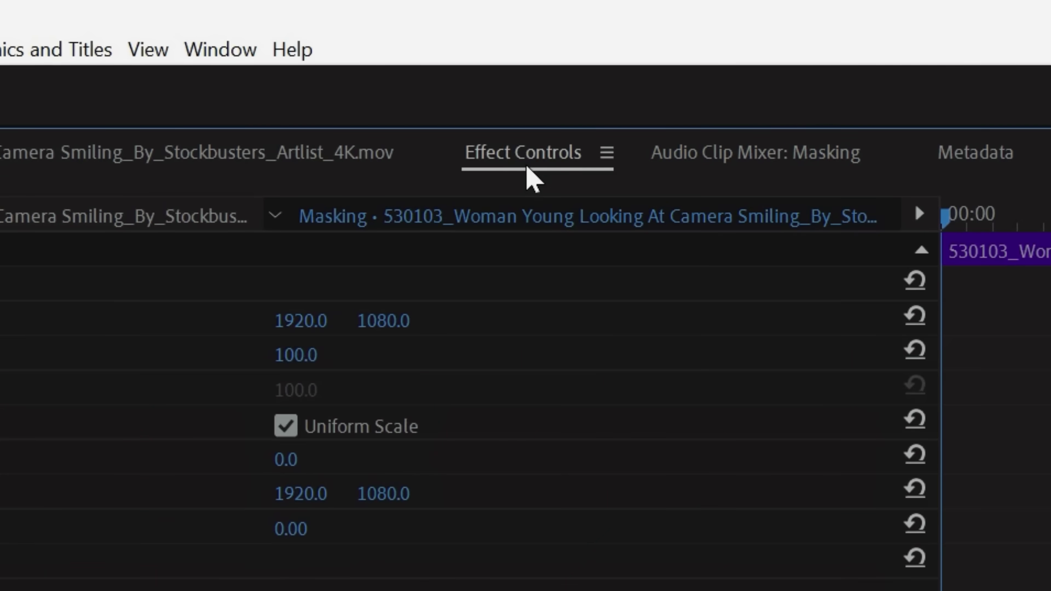
left_click(273, 245)
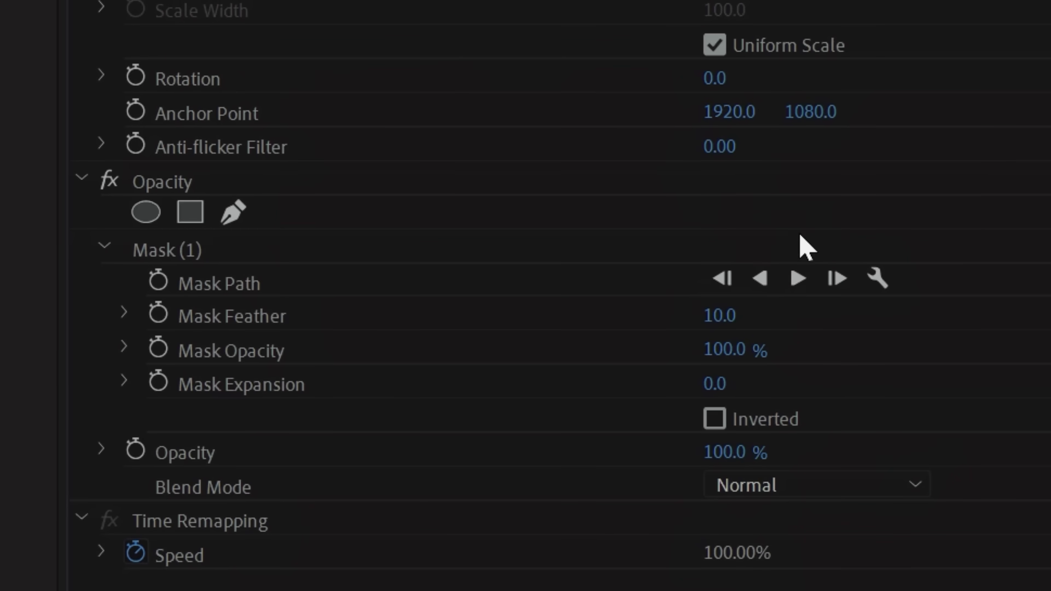
left_click(807, 286)
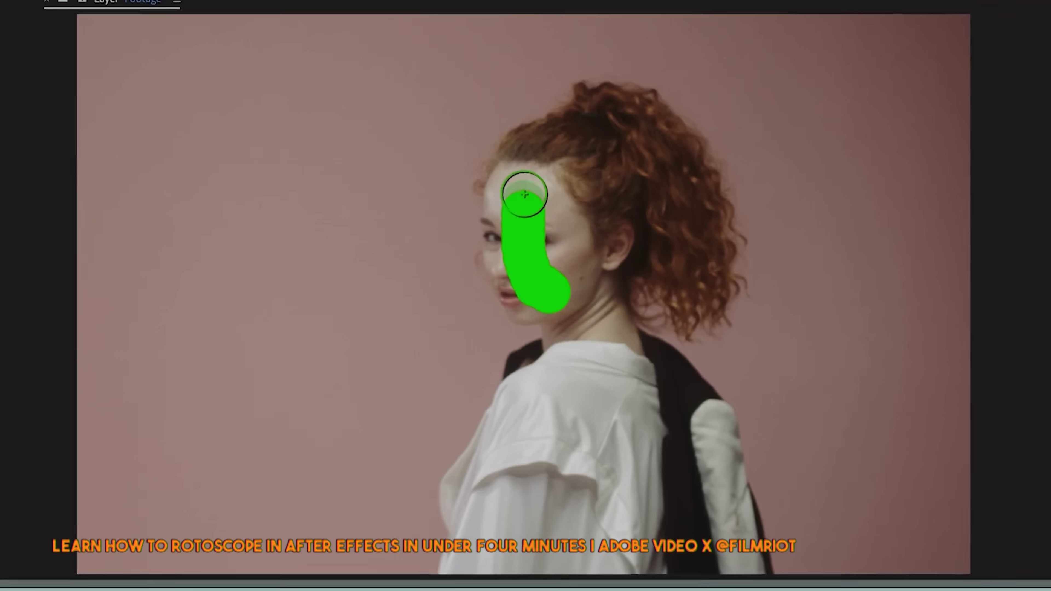
Paint a Roto Brush stroke down over the woman.
mouse_move(525, 188)
left_mouse_down()
mouse_move(637, 154)
mouse_move(652, 212)
mouse_move(591, 287)
mouse_move(662, 401)
mouse_move(723, 544)
mouse_move(499, 549)
mouse_move(584, 317)
left_mouse_up()
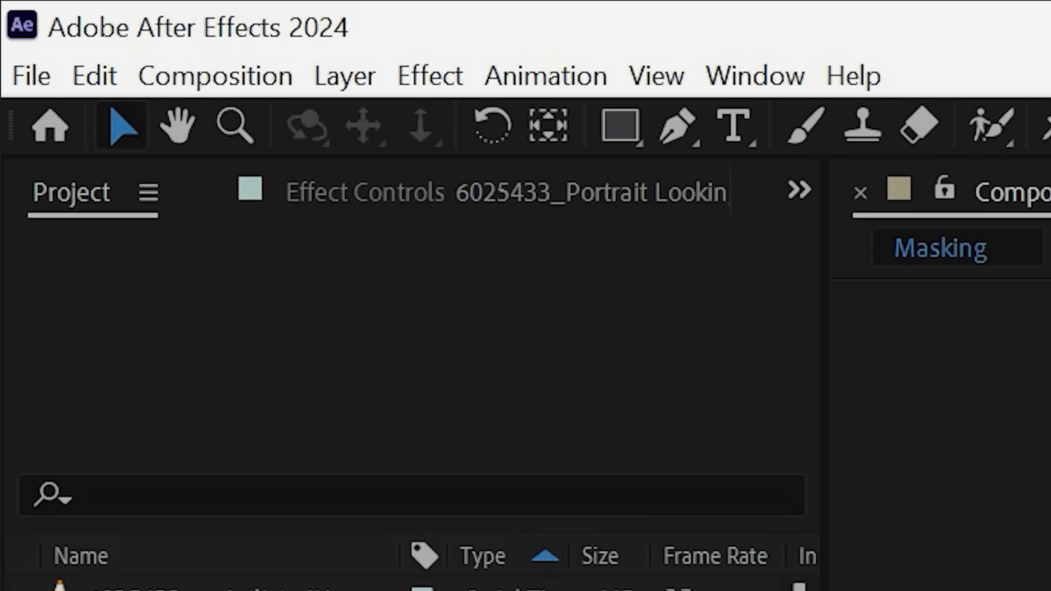
Switch to the Pen tool with G and bring up the Tracker panel.
key("g")
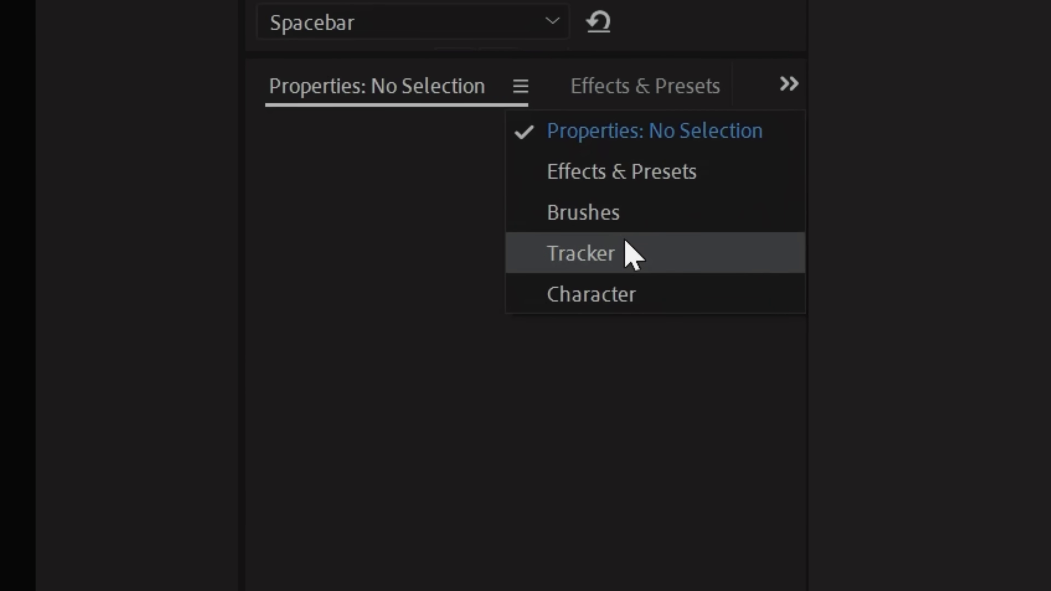
left_click(629, 254)
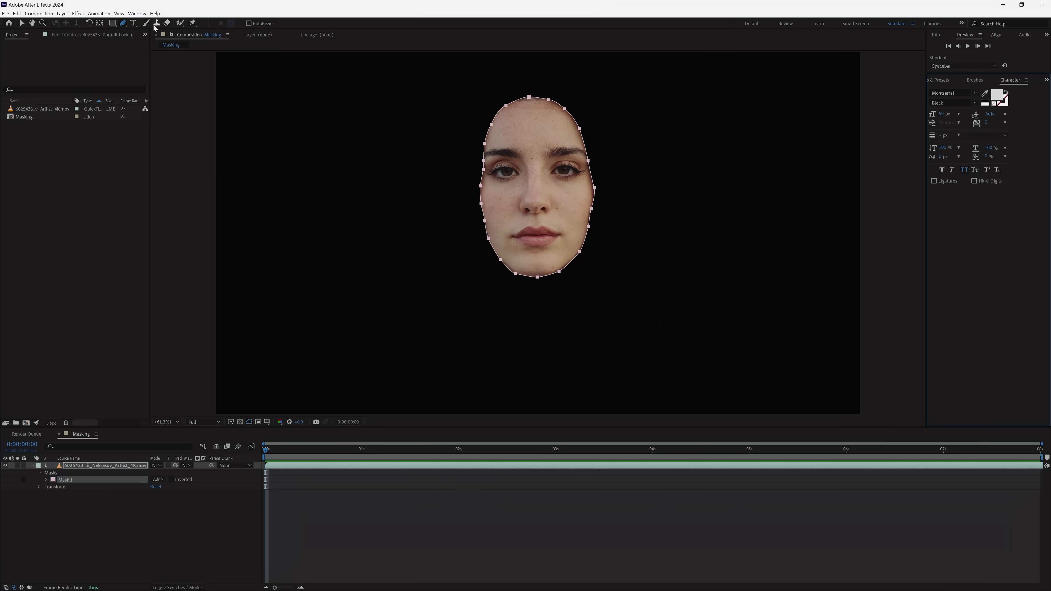
left_click(144, 16)
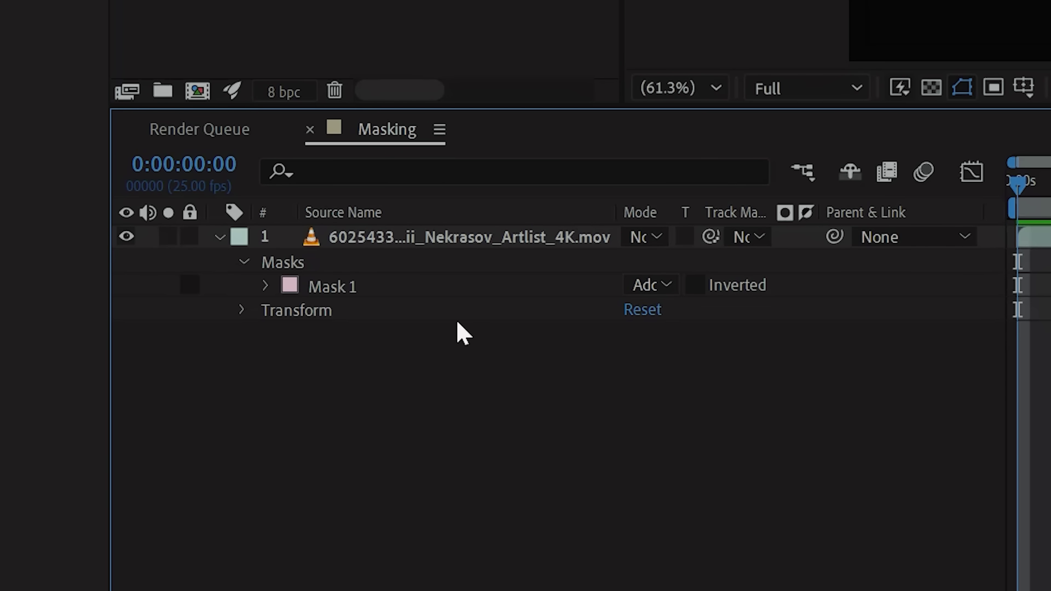
Track Mask 1 using the Position, Scale & Rotation method.
right_click(375, 286)
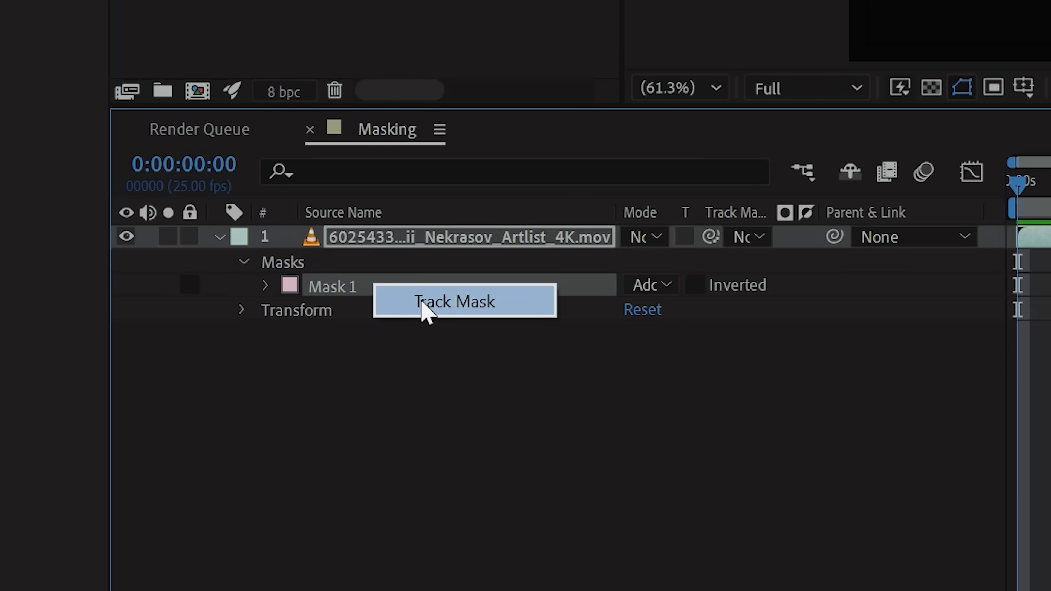
left_click(455, 311)
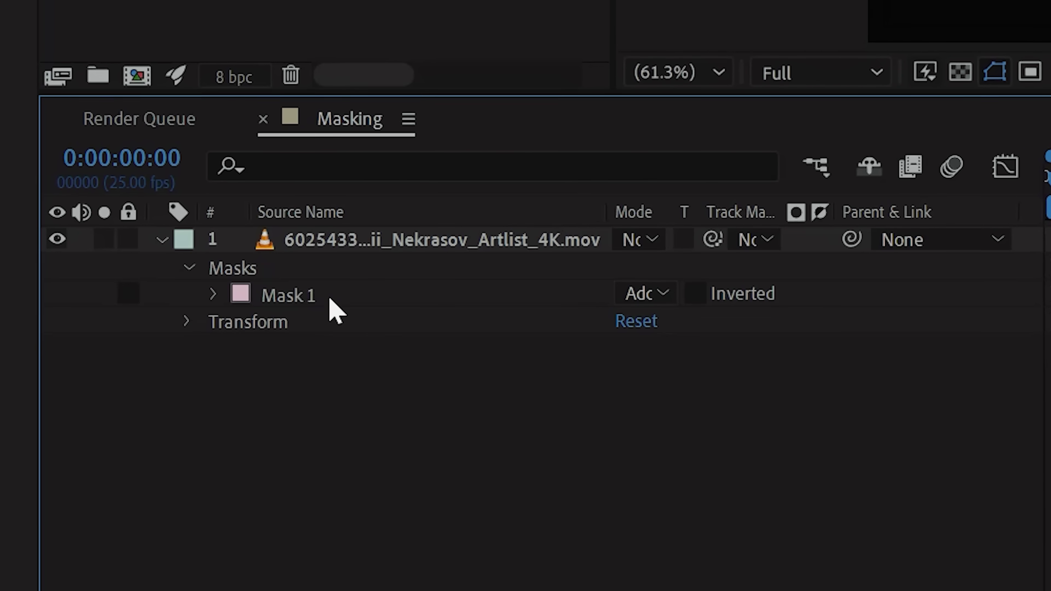
left_click(329, 298)
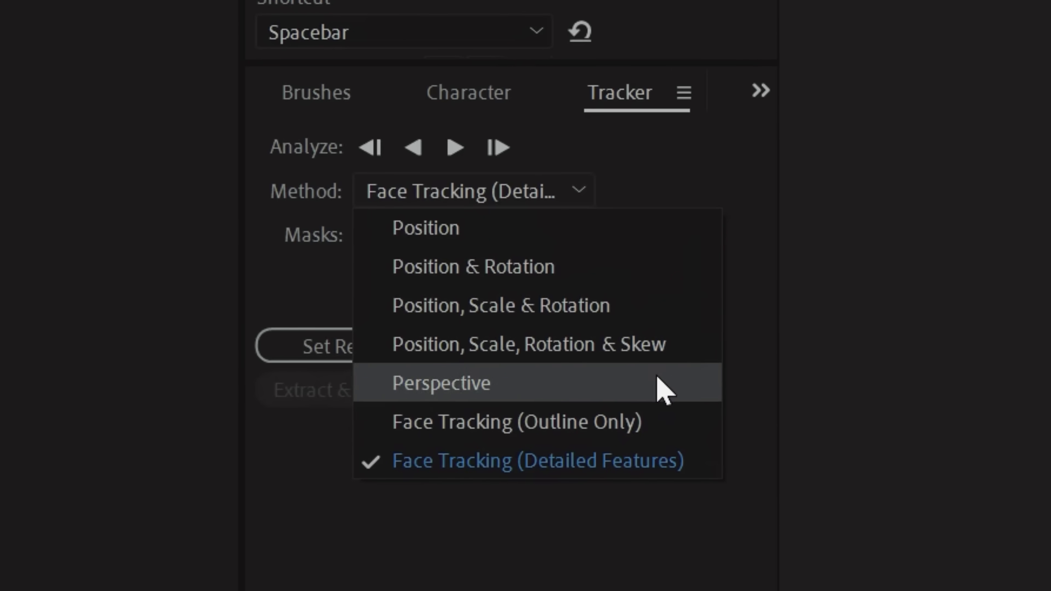
left_click(621, 319)
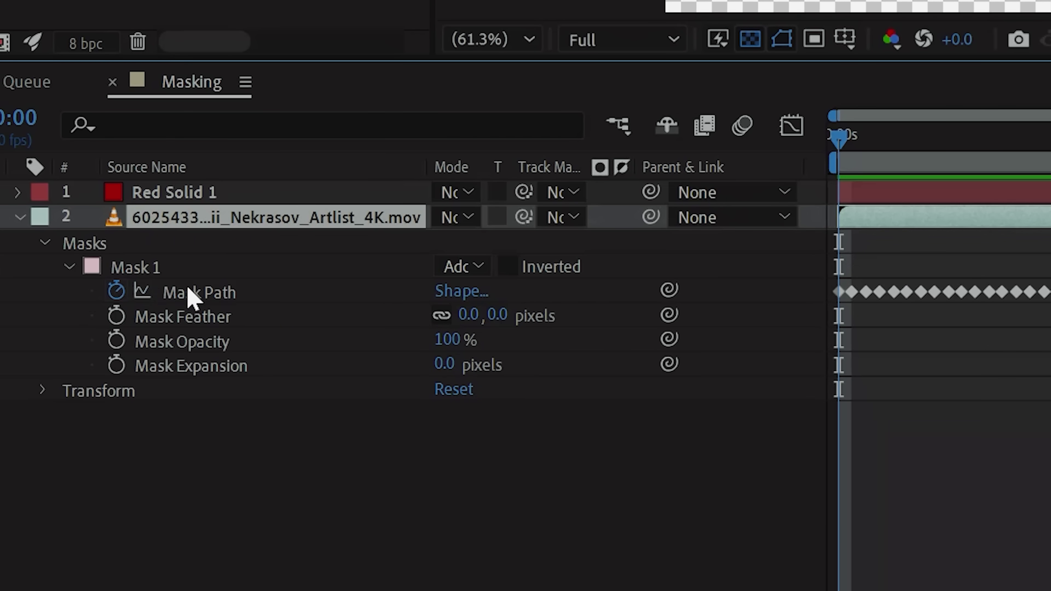
Paste Mask 1's tracked path and keyframes onto the Red Solid 1 layer.
left_click(191, 294)
key("ctrl+c")
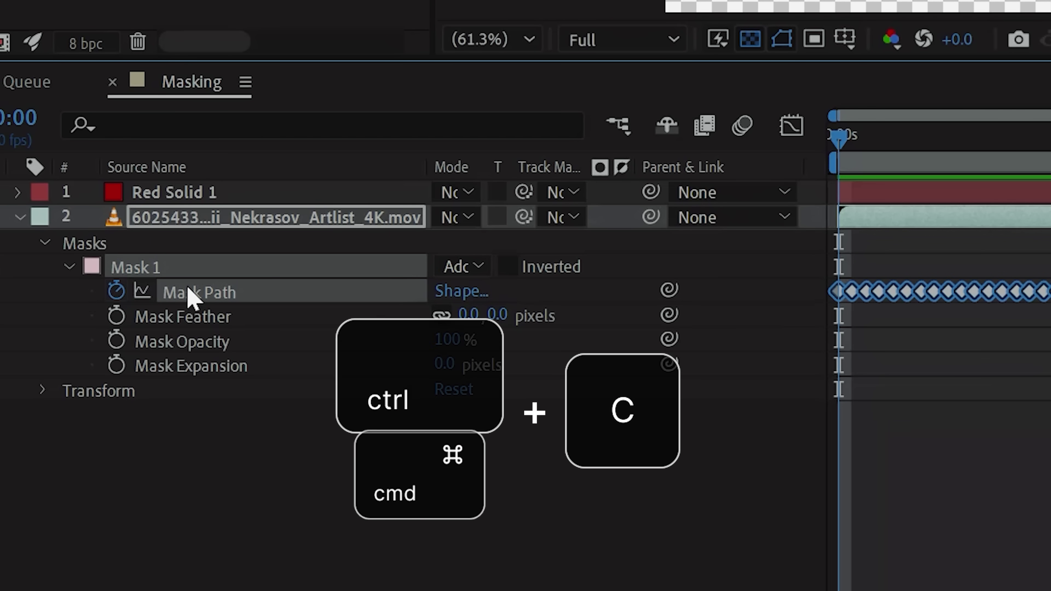
left_click(143, 193)
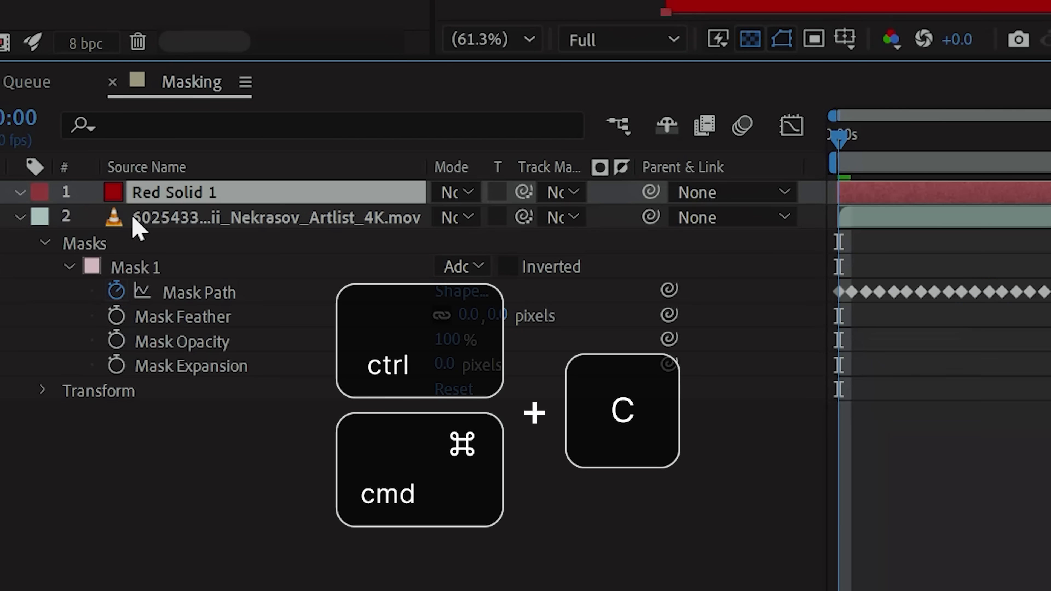
key("ctrl+v")
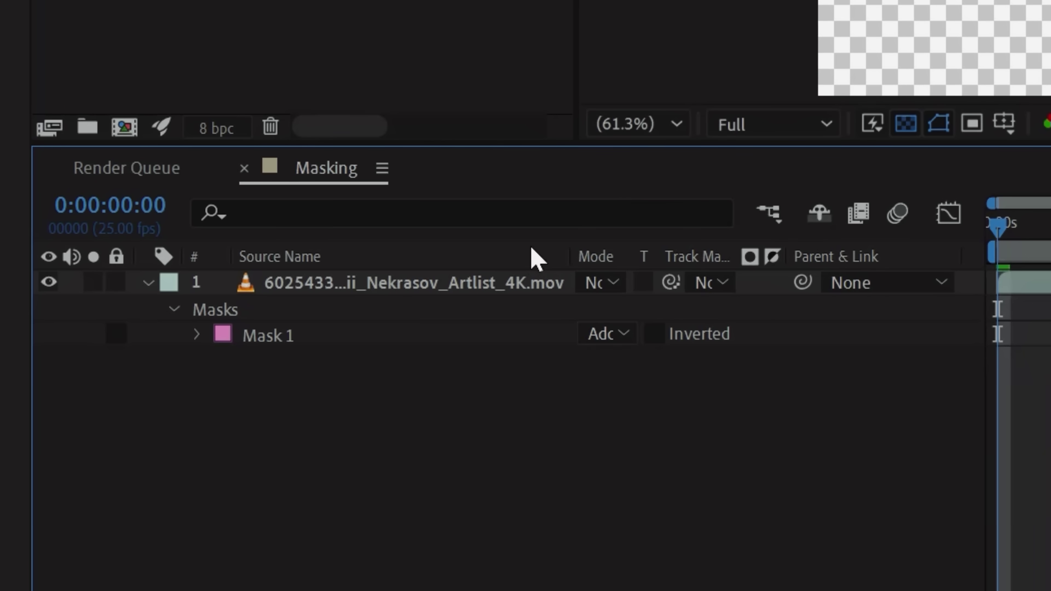
Track Mask 1 forward with Face Tracking (Detailed Features).
right_click(312, 335)
left_click(393, 352)
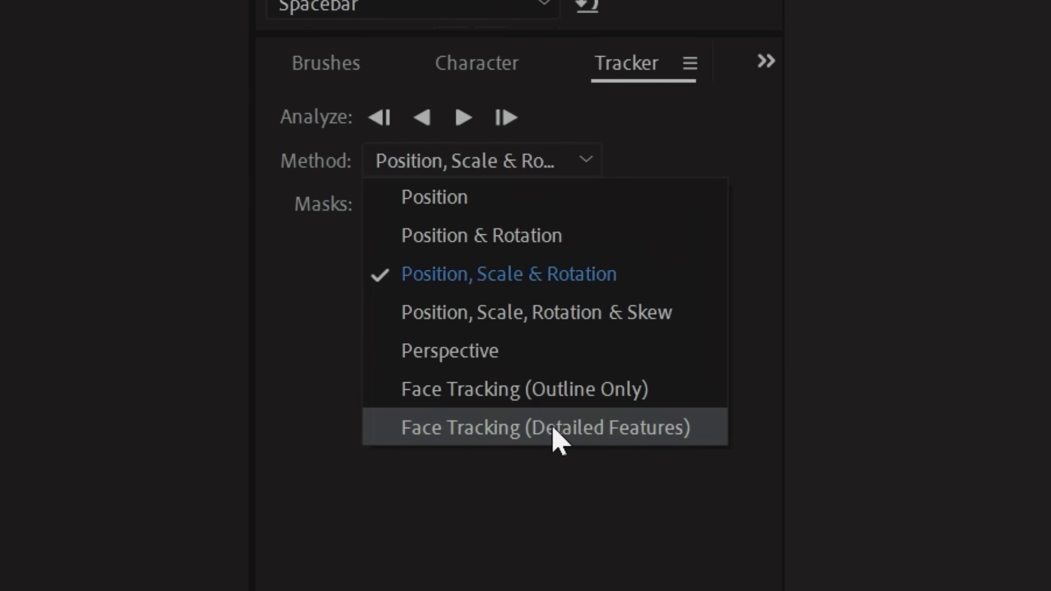
left_click(584, 433)
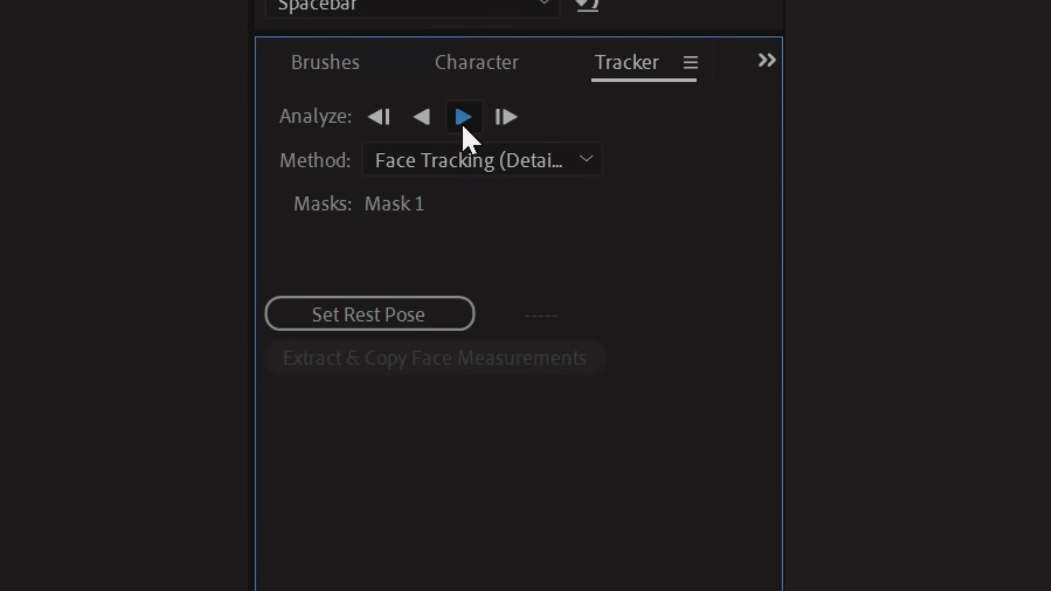
left_click(463, 124)
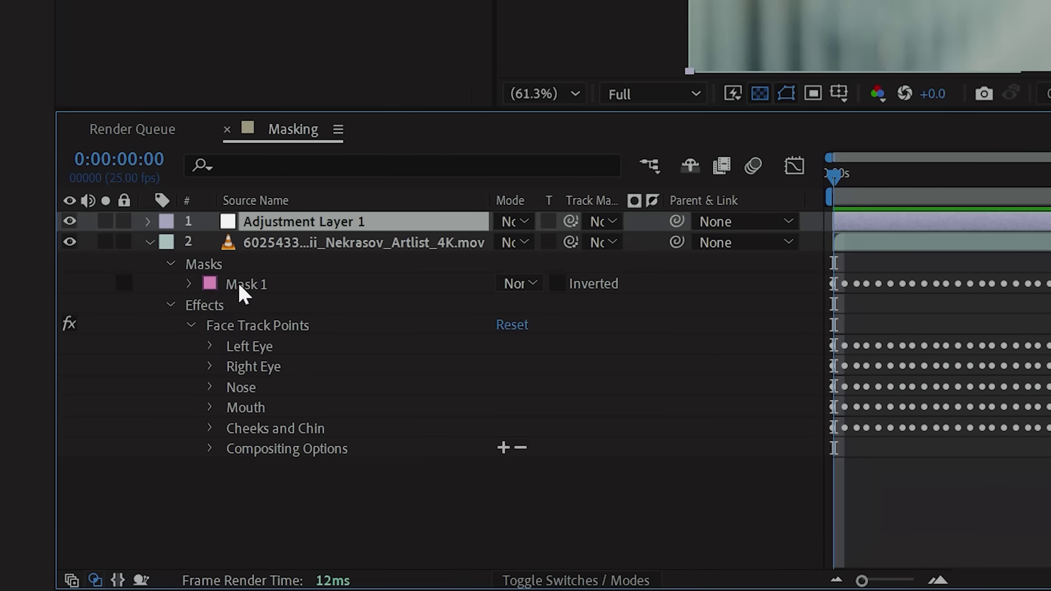
Paste the face-tracked Mask 1 onto Adjustment Layer 1.
left_click(240, 287)
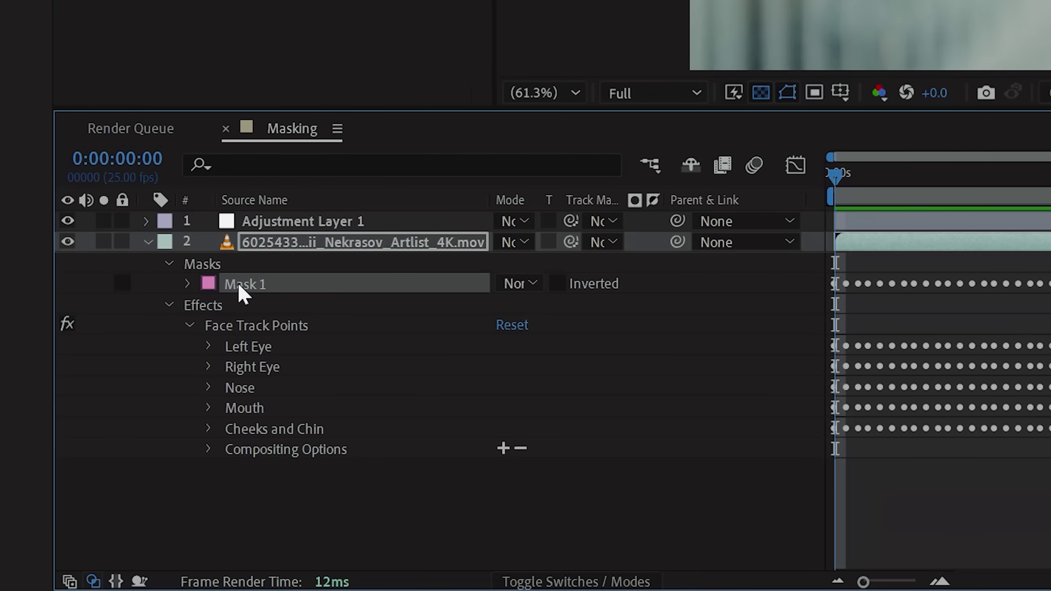
left_click(274, 221)
key("ctrl+v")
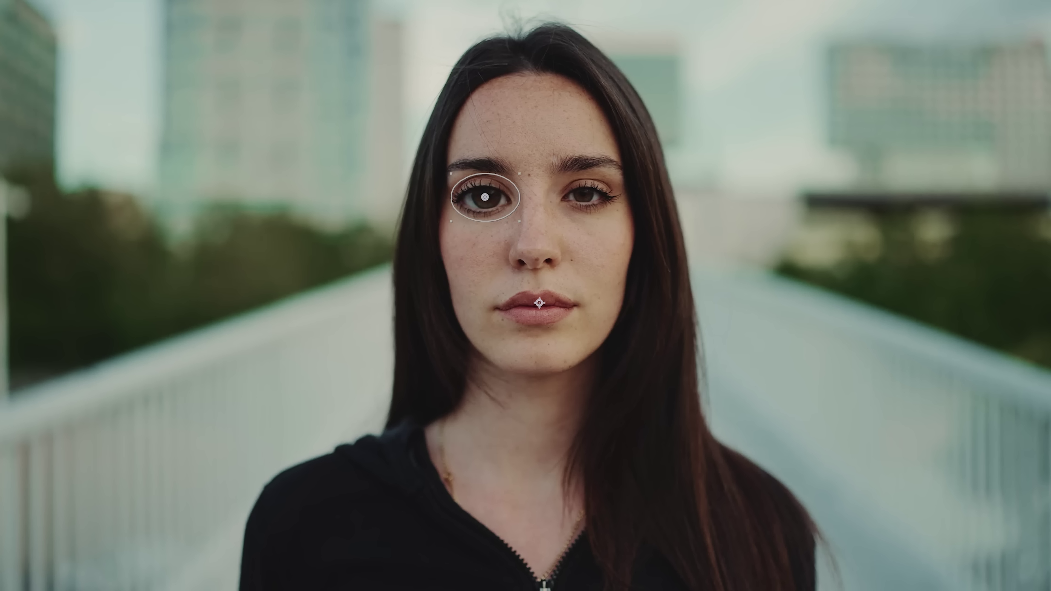
Pick-whip the Bulge Center to the Left Pupil, then to Left Eyebrow Inner.
left_click_drag(675, 87, 446, 498)
left_click_drag(675, 106, 440, 444)
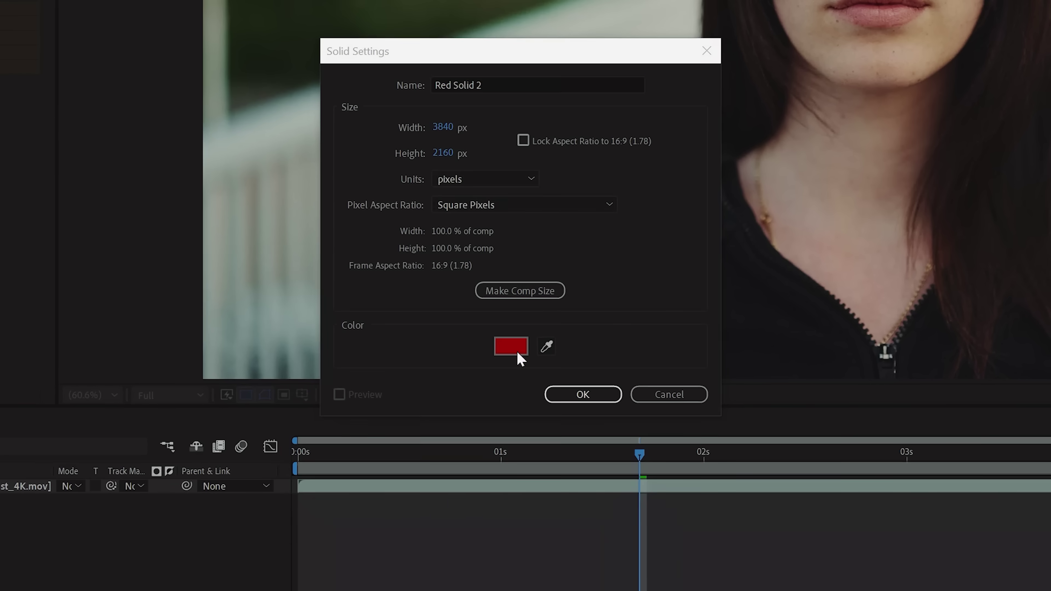
Create a dark red solid with colour 440000.
left_click(511, 346)
left_click(510, 466)
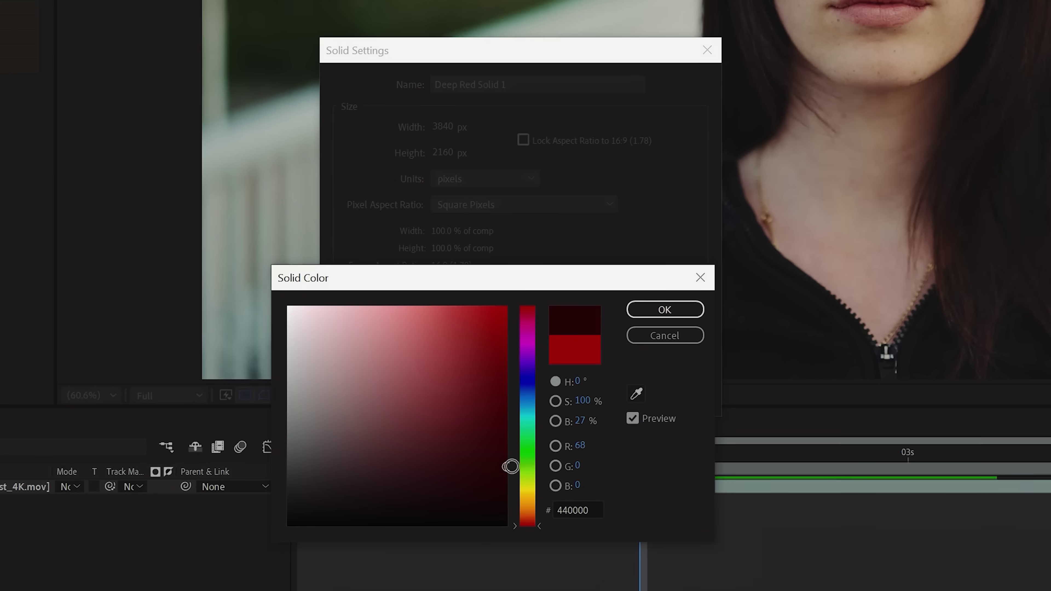
left_click(667, 311)
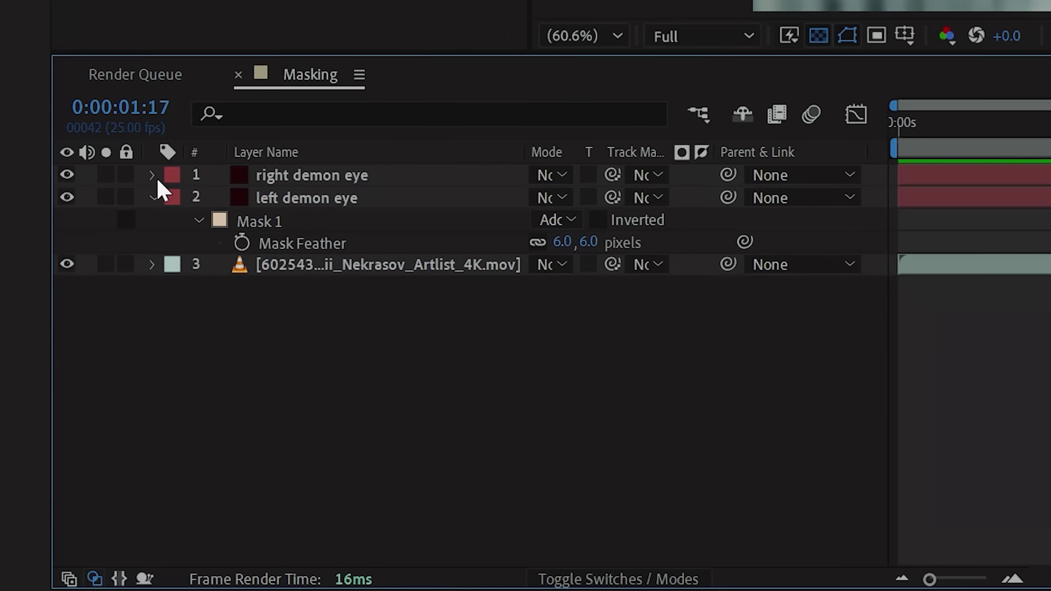
Link the right demon eye's Position to the Face Track Points.
left_click(152, 175)
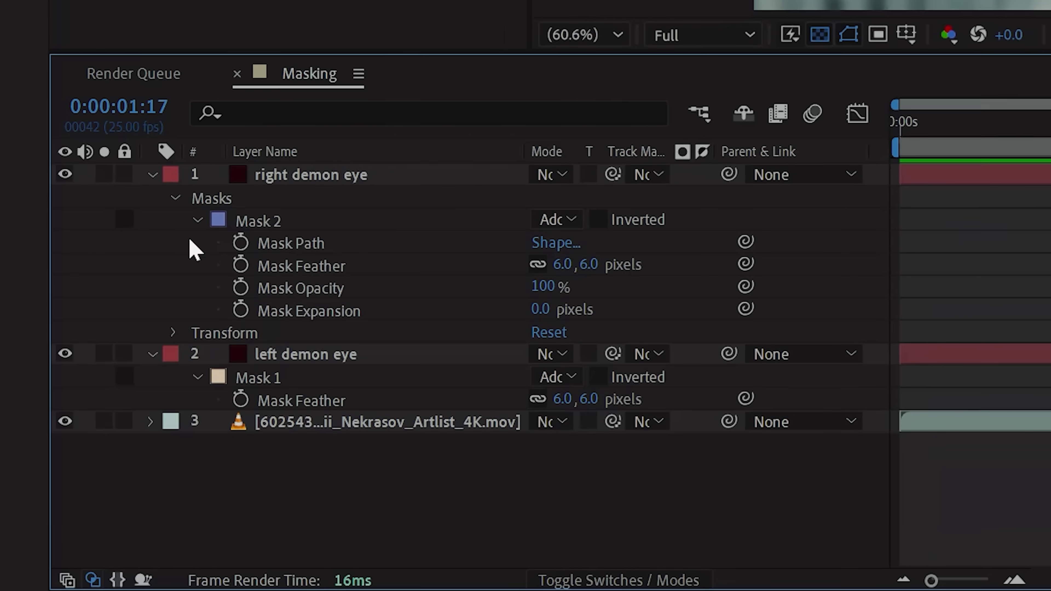
left_click(171, 334)
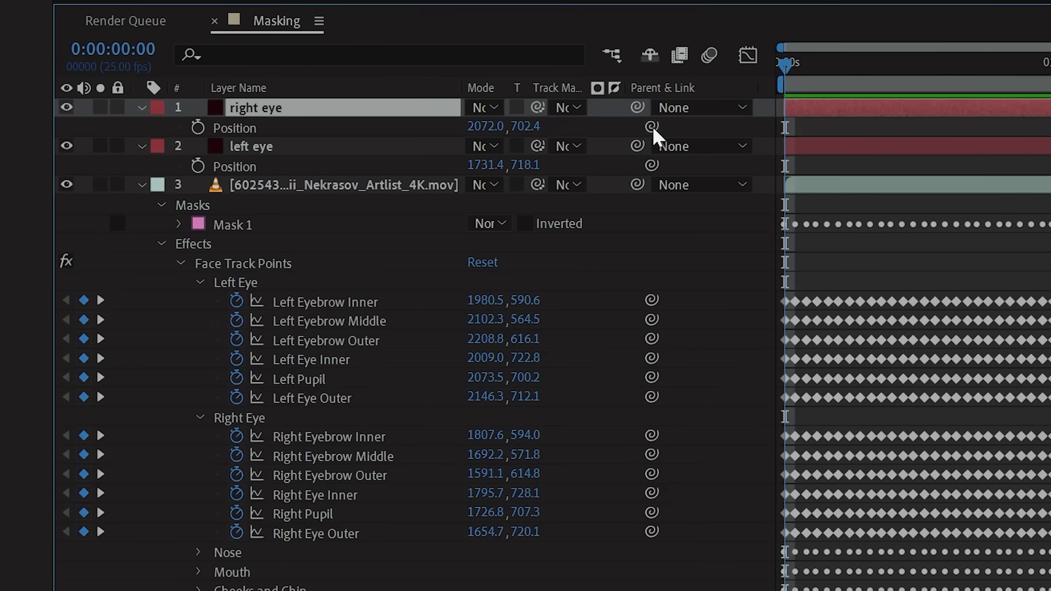
left_click_drag(652, 125, 319, 380)
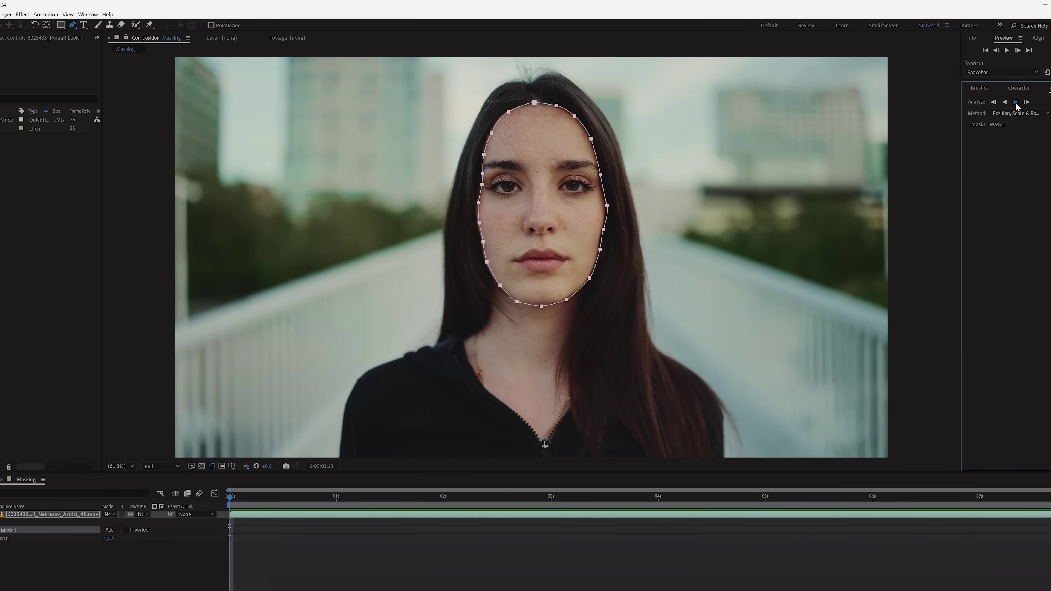
Analyze the face-outline mask forward in the Tracker panel.
left_click(1015, 102)
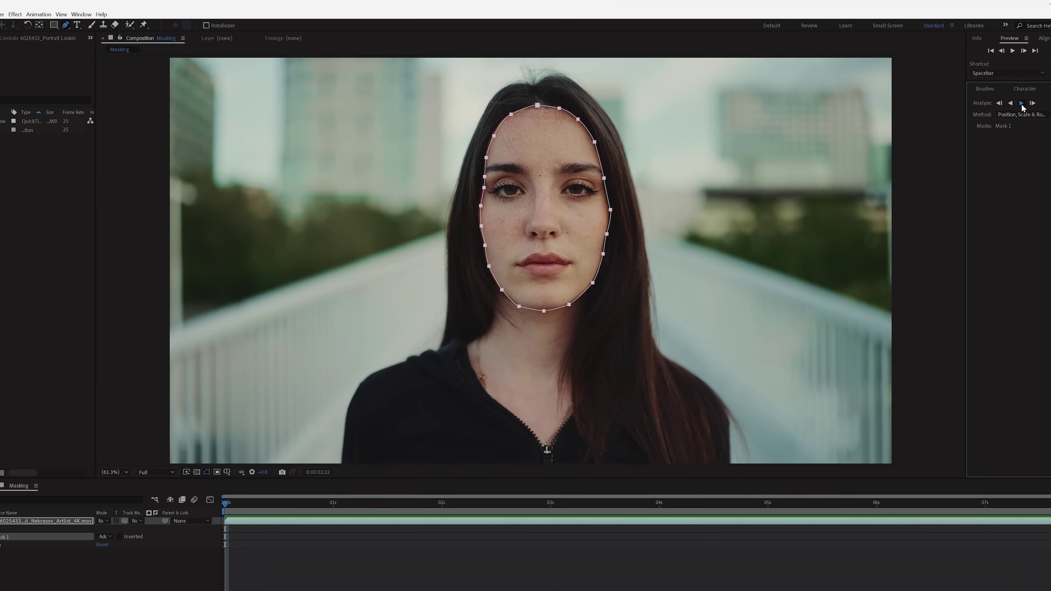